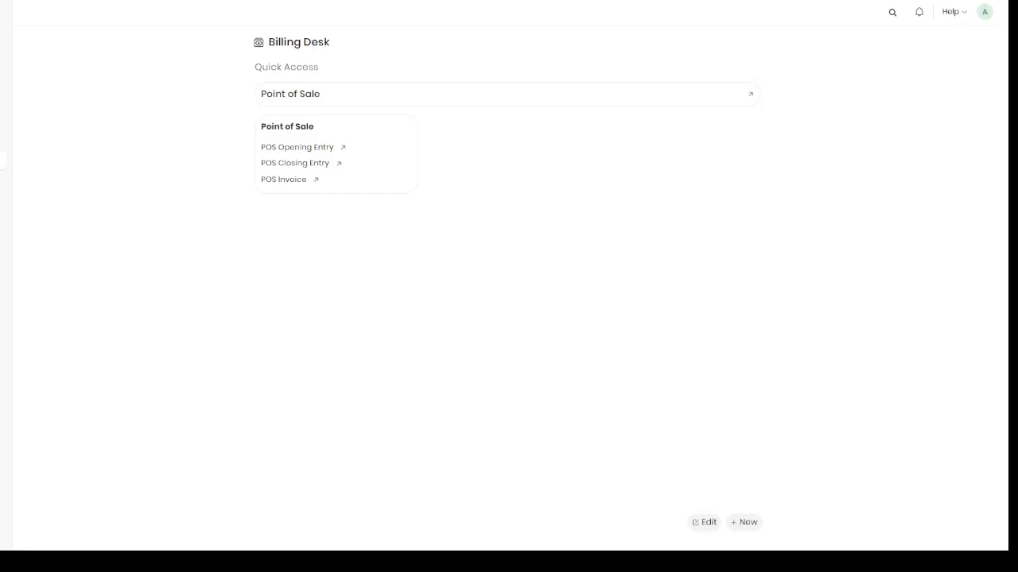
View the POS Invoice list and return to the Billing Desk
{"action": "left_click", "coordinate": [288, 179]}
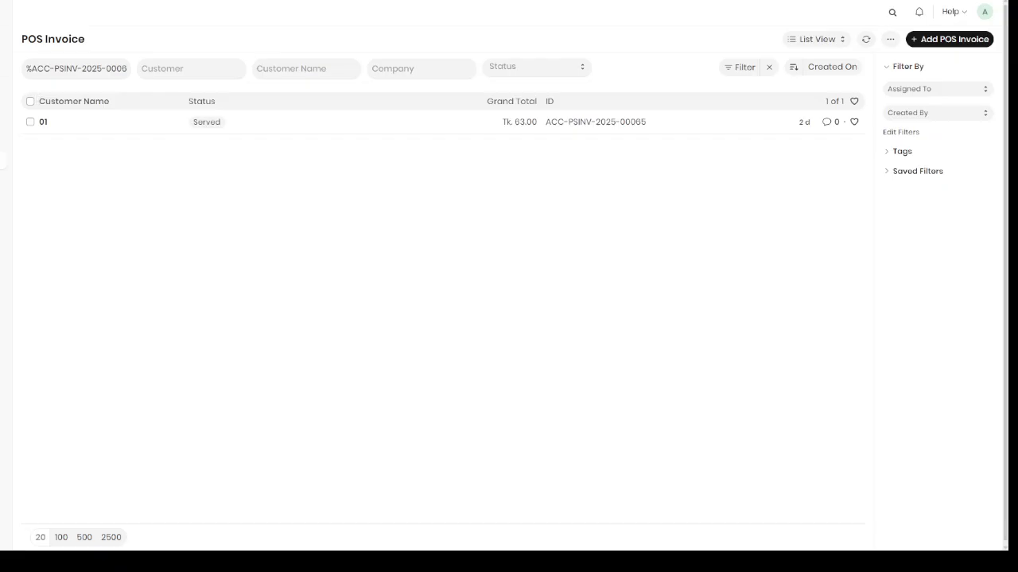
{"action": "key", "text": "alt+Left"}
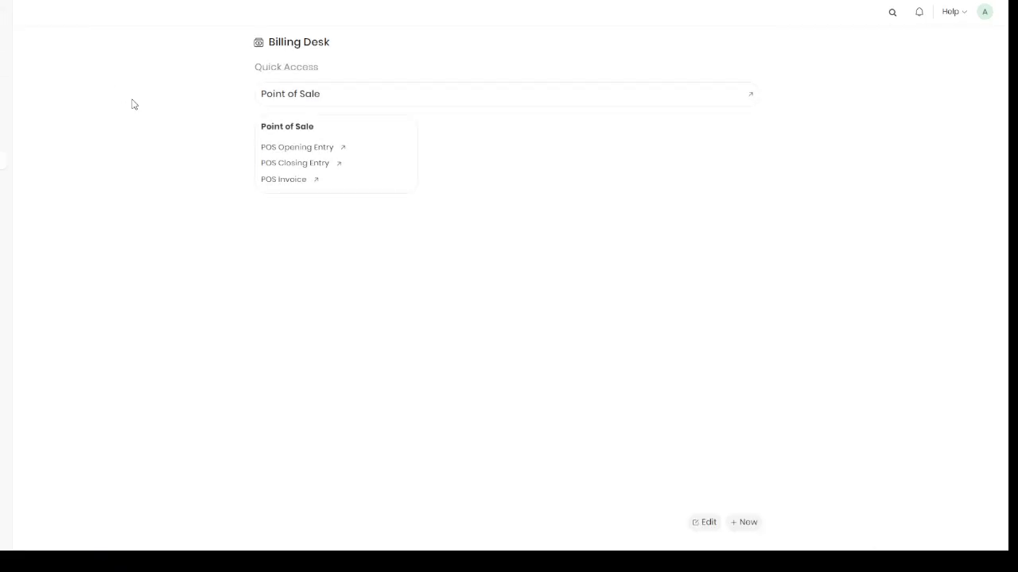
{"action": "left_click", "coordinate": [297, 180]}
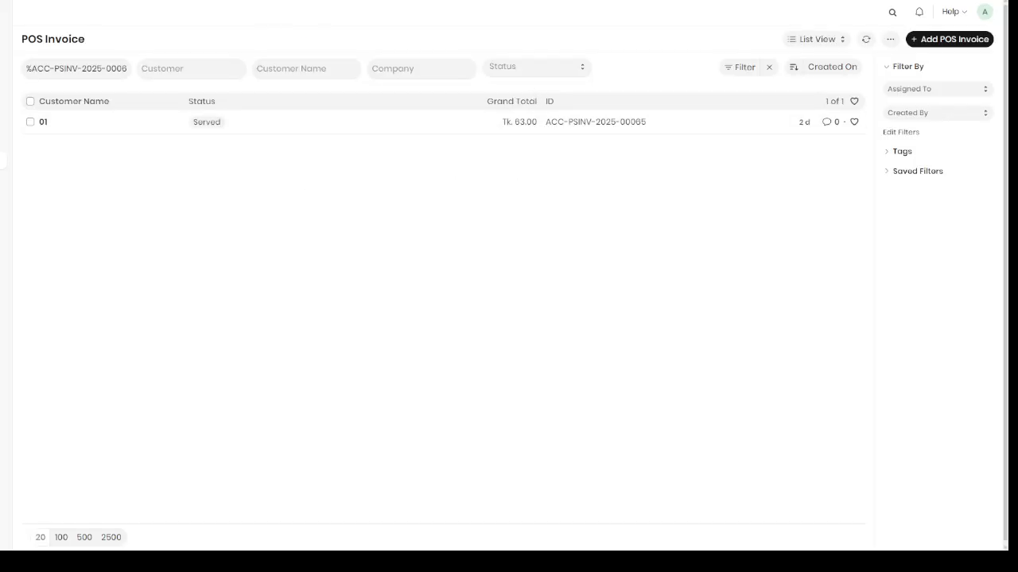
{"action": "key", "text": "alt+Left"}
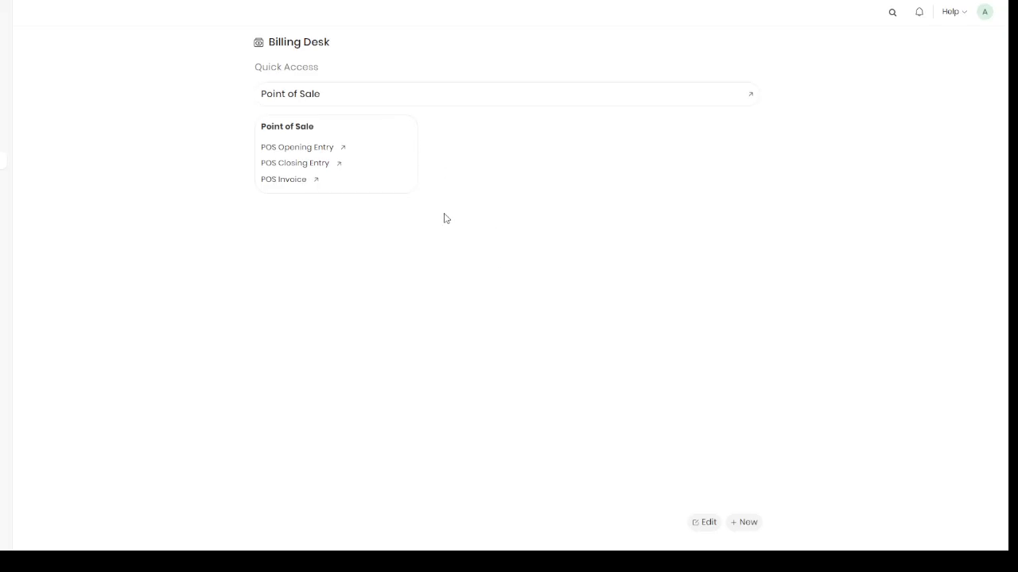
Check out the served Table 03 order from the Point of Sale's recent orders, with Cash as payment method
{"action": "left_click", "coordinate": [338, 96]}
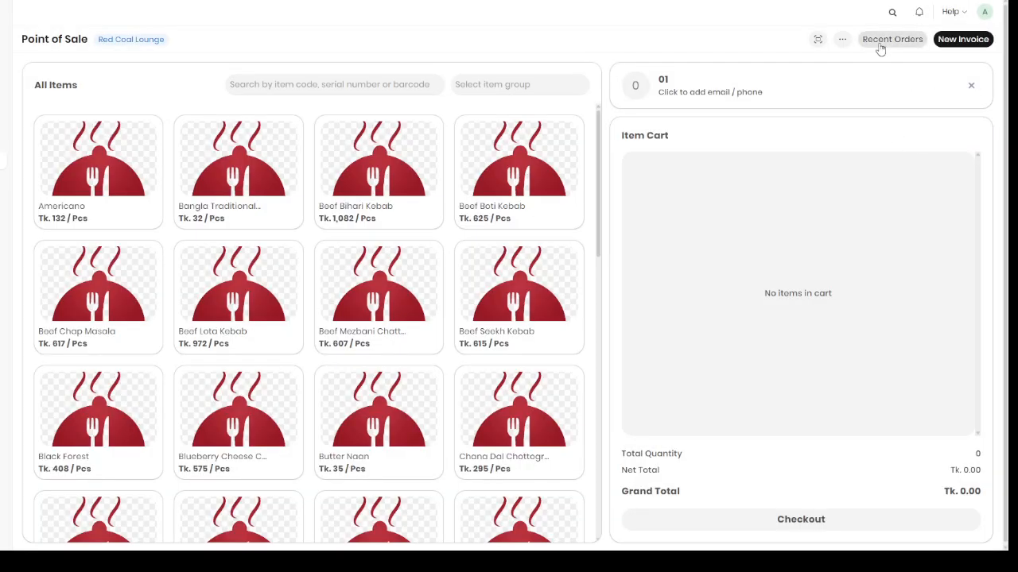
{"action": "left_click", "coordinate": [891, 39]}
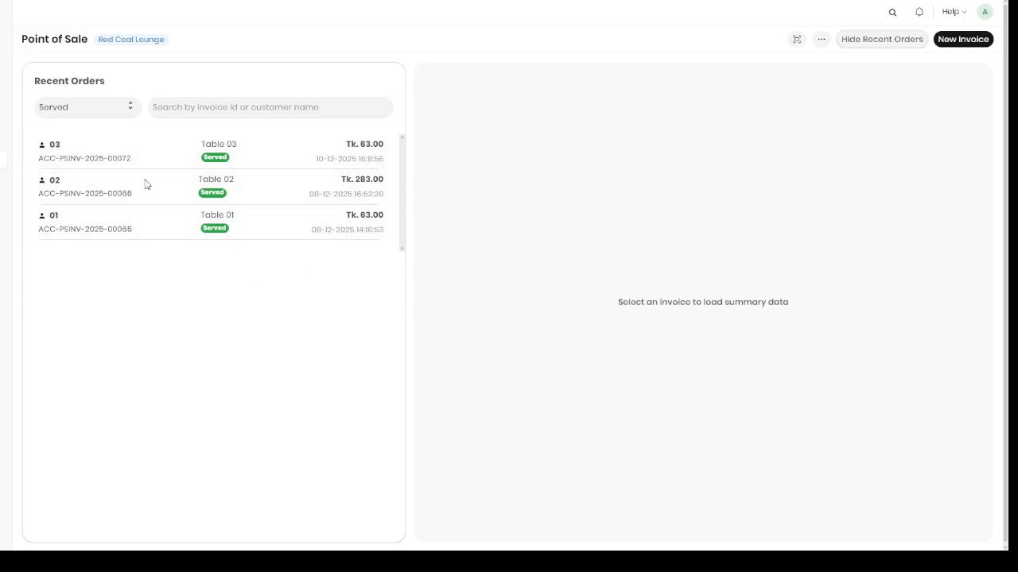
{"action": "left_click", "coordinate": [228, 160]}
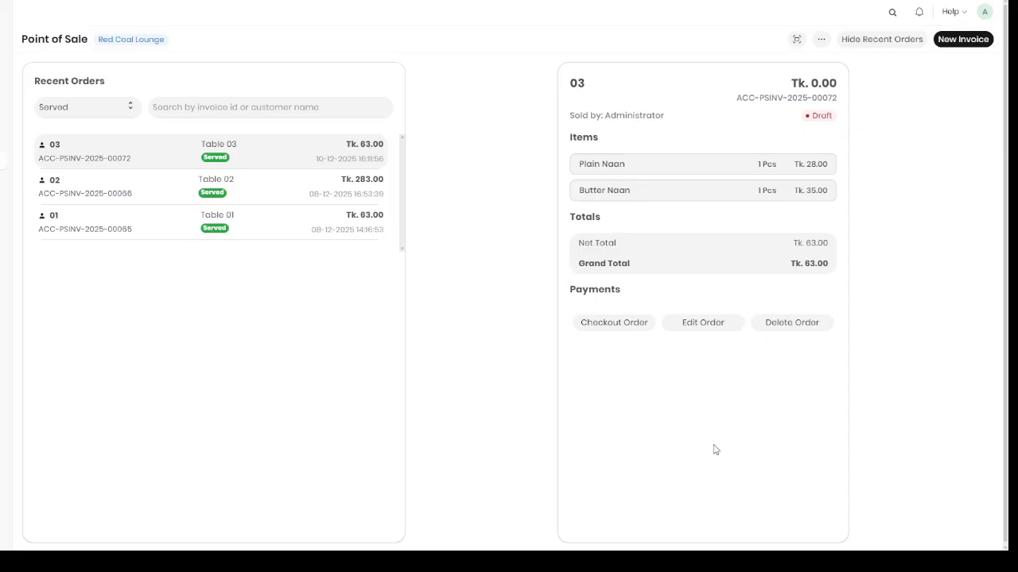
{"action": "left_click", "coordinate": [628, 326]}
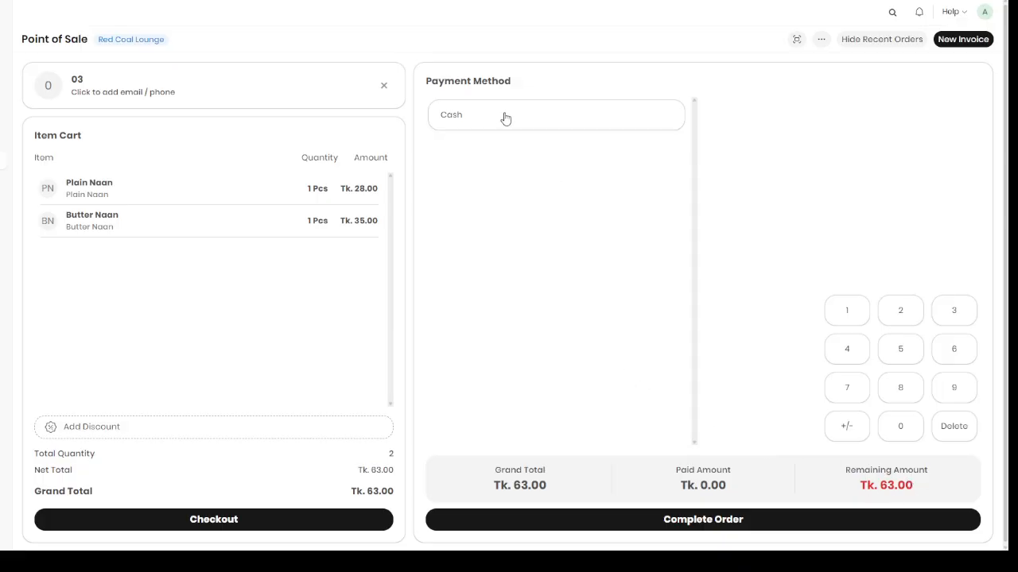
{"action": "left_click", "coordinate": [557, 123]}
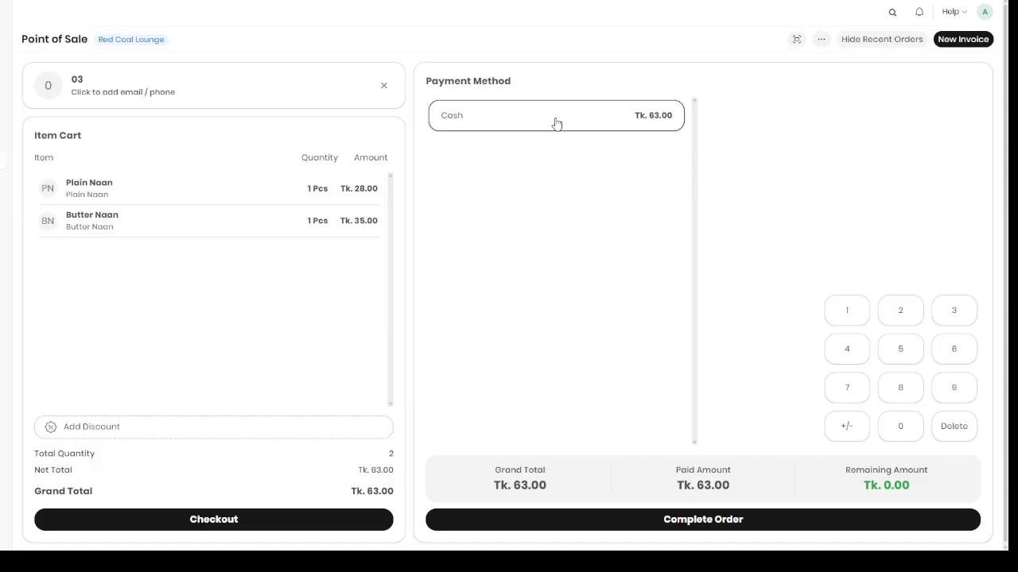
{"action": "type", "text": "001"}
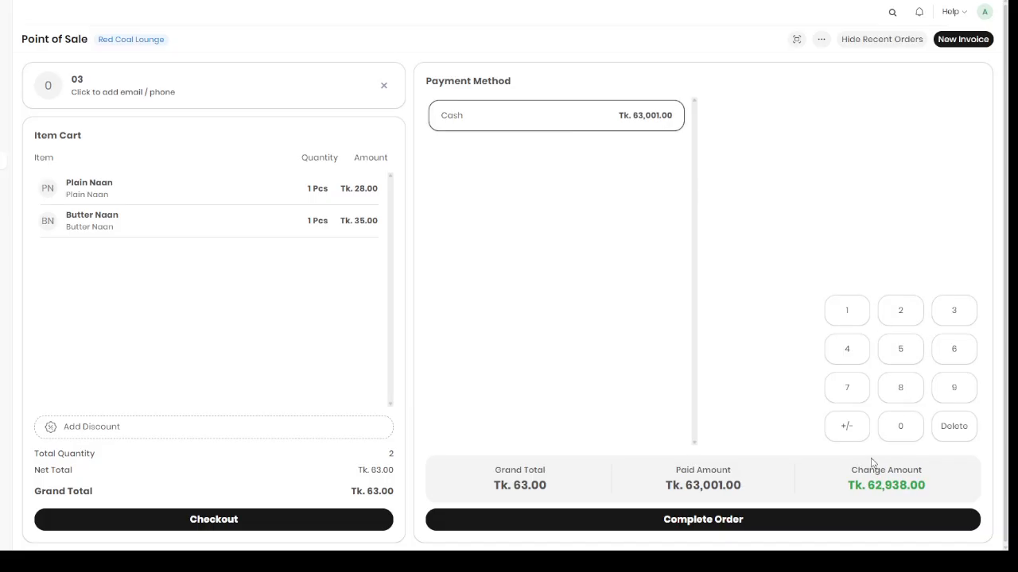
{"action": "left_click", "coordinate": [954, 429]}
{"action": "left_click", "coordinate": [954, 429]}
{"action": "left_click", "coordinate": [954, 430]}
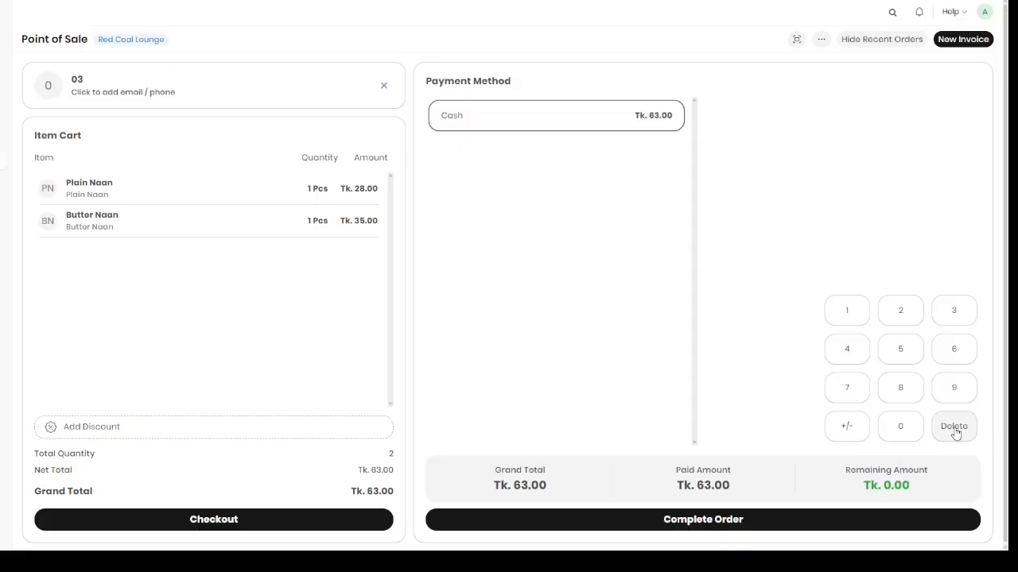
Replace the prefilled cash payment with a received amount of Tk. 100
{"action": "left_click", "coordinate": [954, 429]}
{"action": "left_click", "coordinate": [954, 429]}
{"action": "left_click", "coordinate": [954, 429]}
{"action": "left_click", "coordinate": [954, 430]}
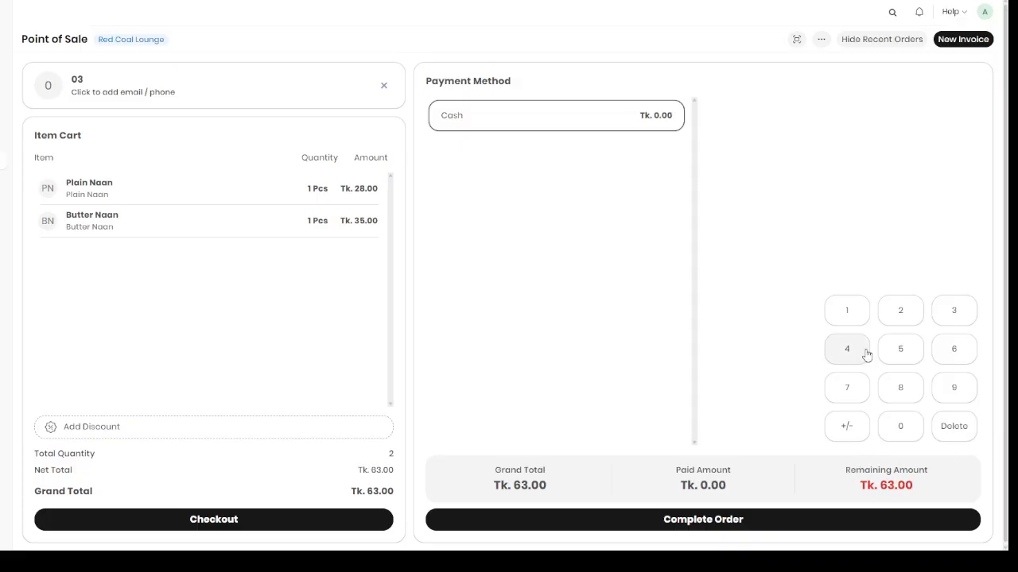
{"action": "left_click", "coordinate": [851, 316]}
{"action": "left_click", "coordinate": [902, 437]}
{"action": "left_click", "coordinate": [903, 441]}
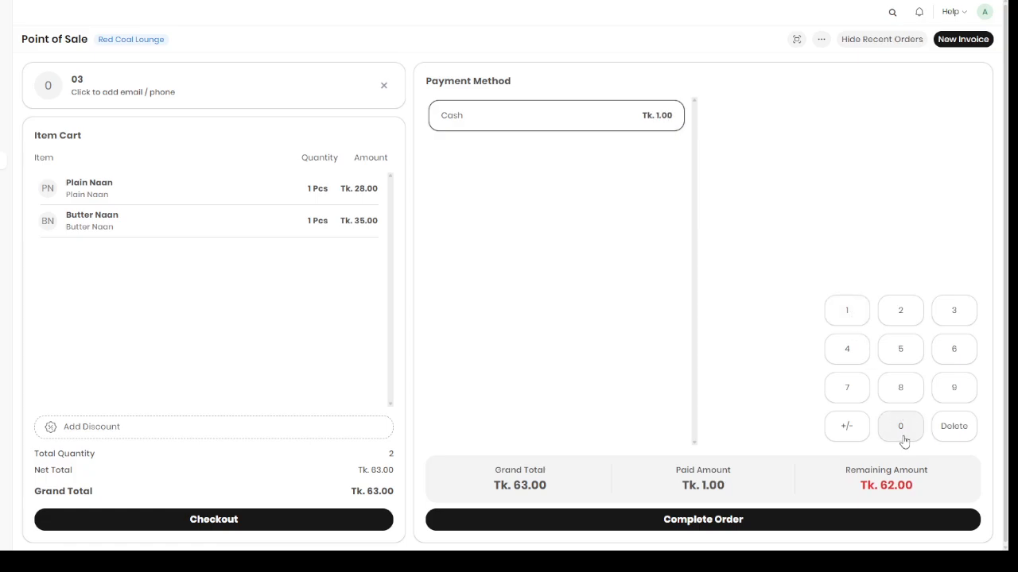
{"action": "left_click", "coordinate": [904, 442]}
{"action": "left_click", "coordinate": [904, 442]}
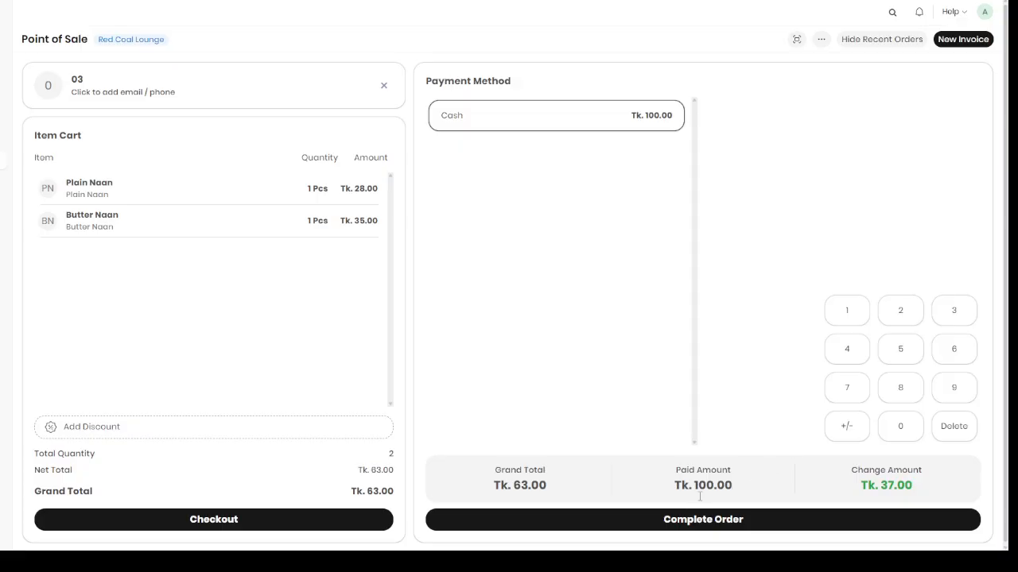
Complete and permanently submit the Table 03 order, and preview its receipt without printing it
{"action": "left_click", "coordinate": [705, 525]}
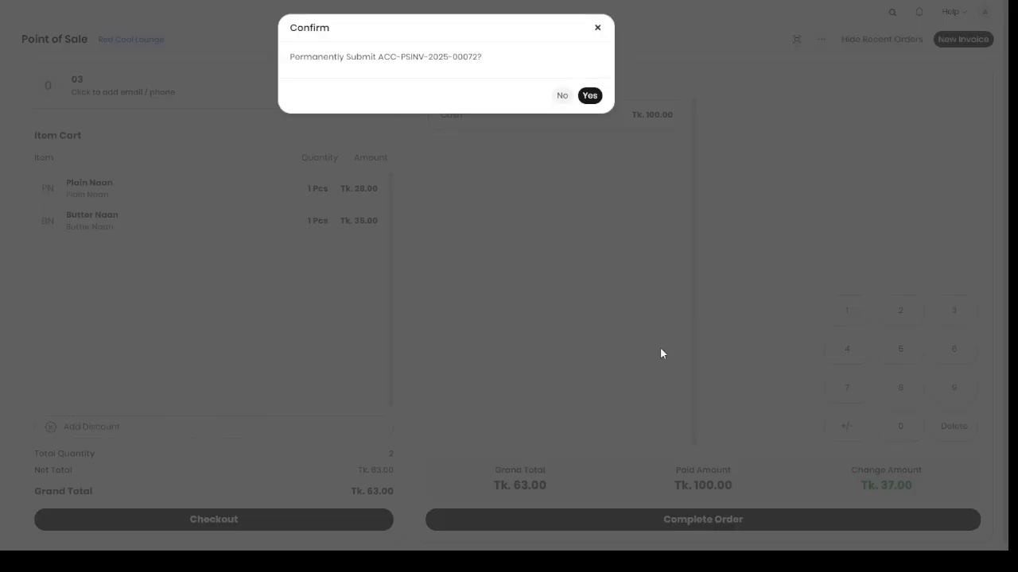
{"action": "left_click", "coordinate": [588, 96]}
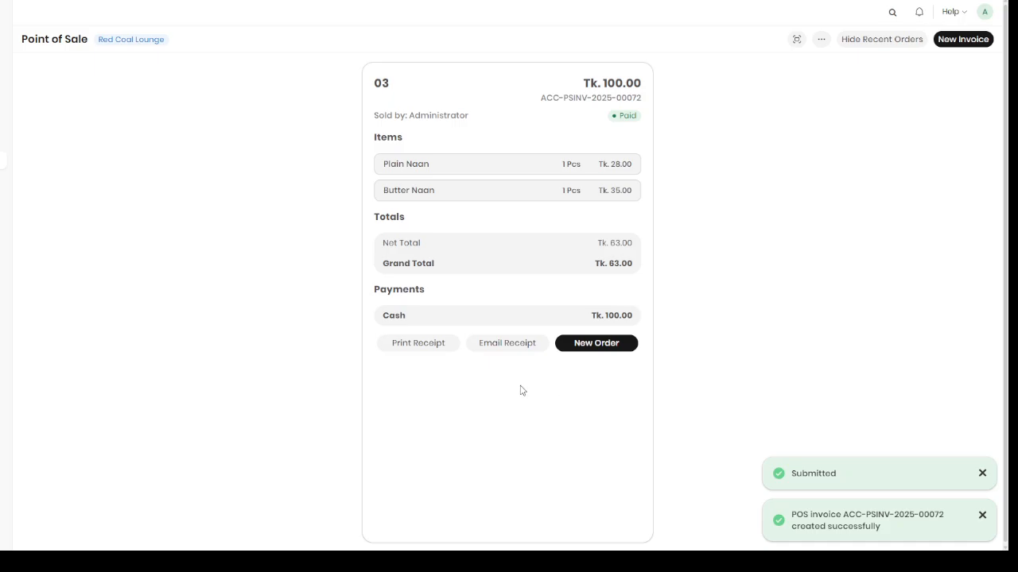
{"action": "left_click", "coordinate": [426, 348]}
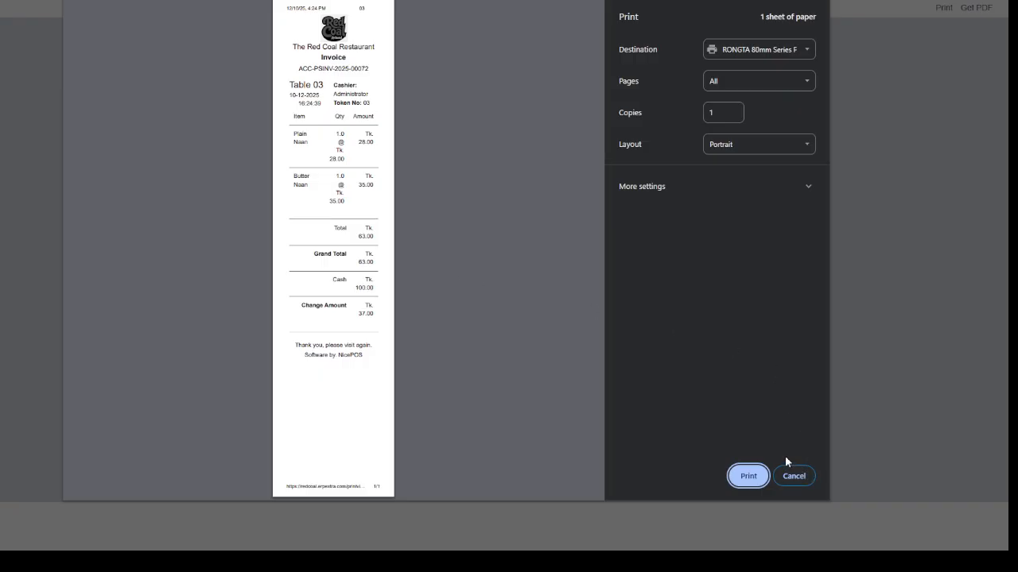
{"action": "left_click", "coordinate": [791, 477]}
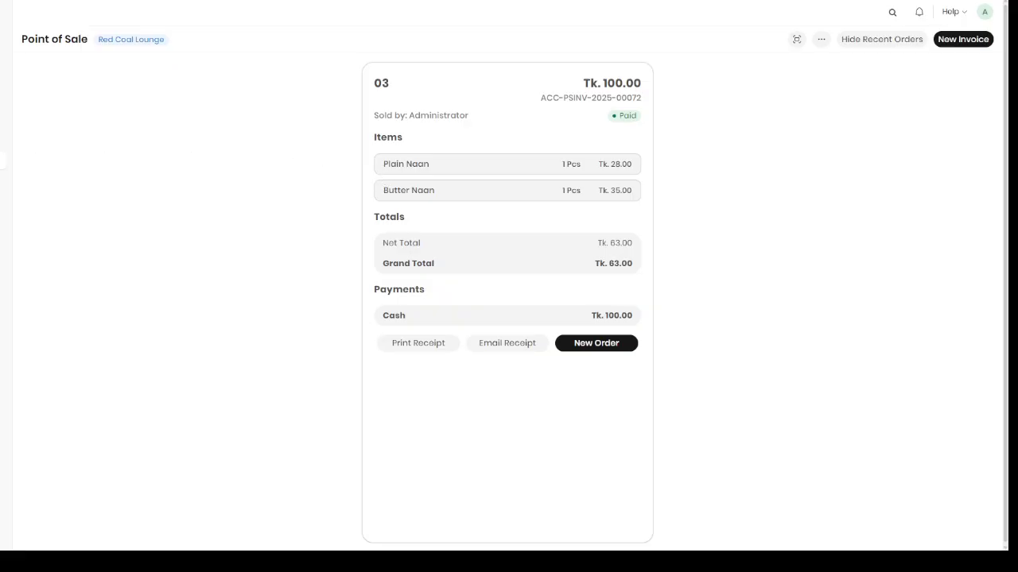
View the POS Opening Entry list from the Billing Desk and return to the desk
{"action": "left_click", "coordinate": [3, 161]}
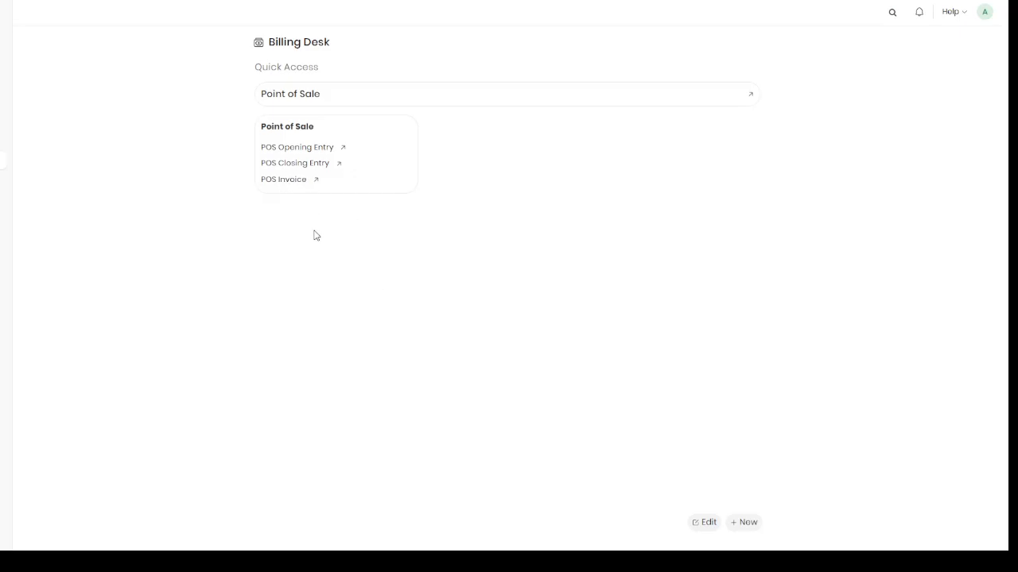
{"action": "left_click", "coordinate": [311, 151]}
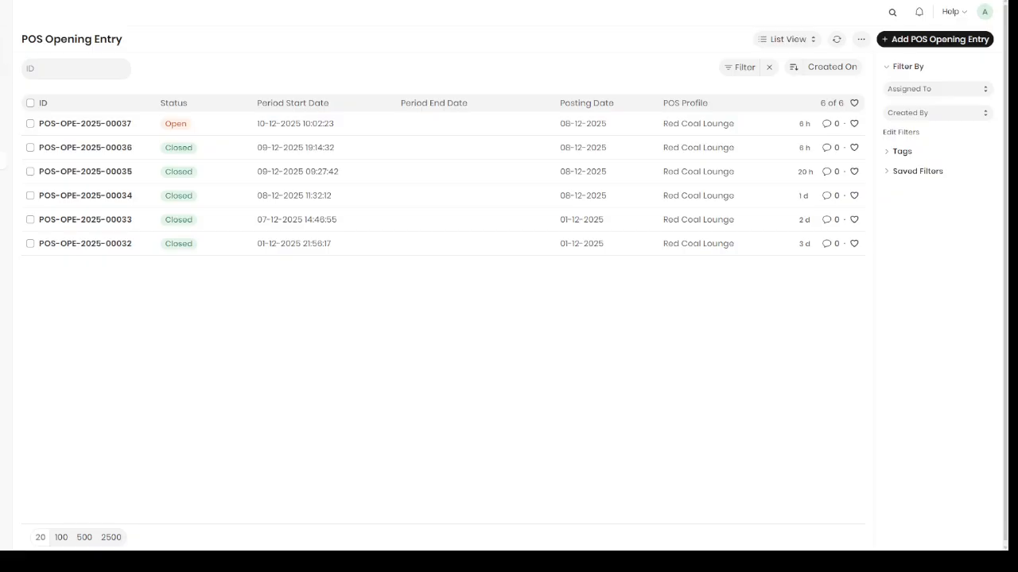
{"action": "key", "text": "alt+Left"}
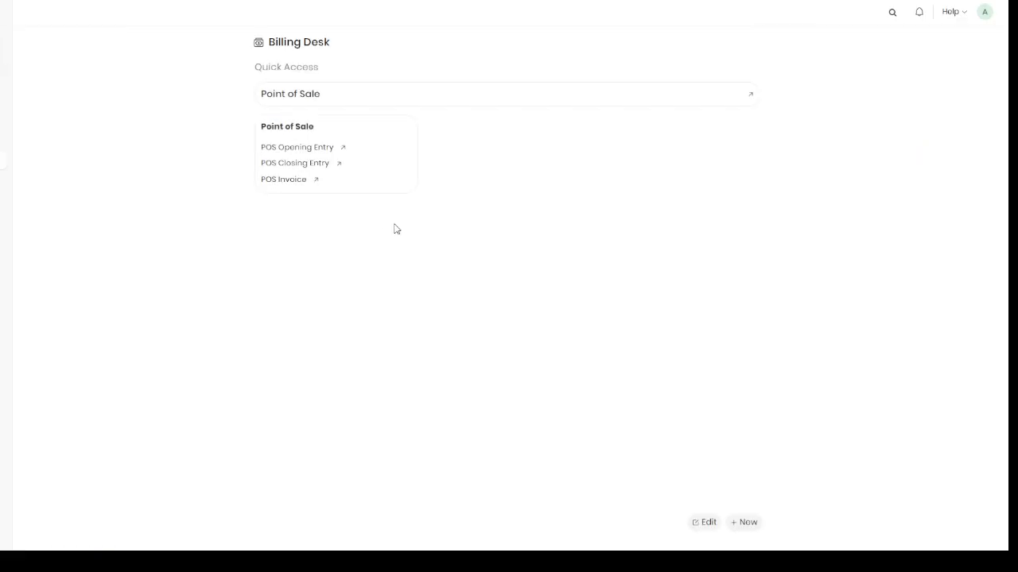
Create a new POS Closing Entry linked to the opening entry POS-OPE-2025-00037
{"action": "left_click", "coordinate": [307, 166]}
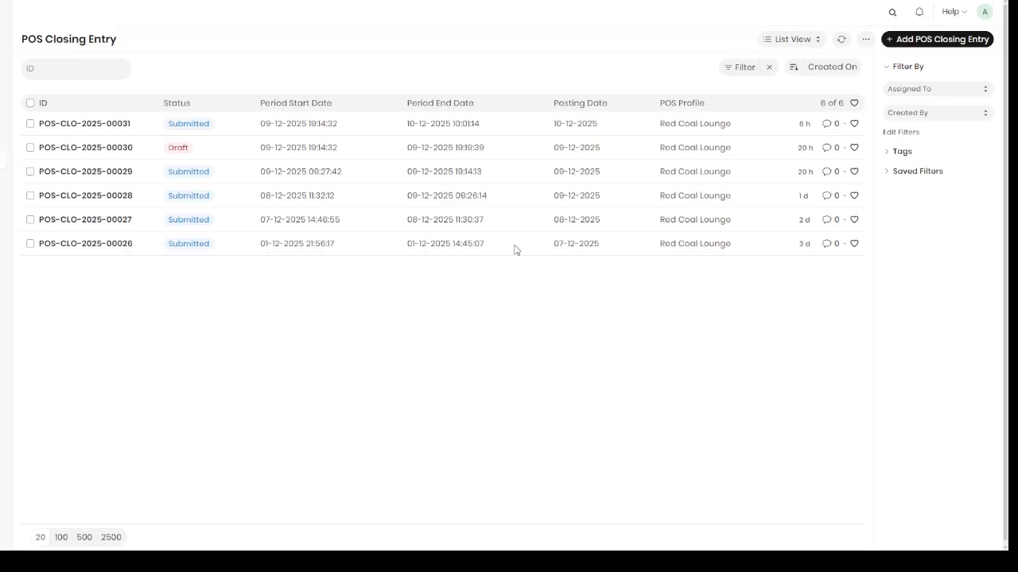
{"action": "left_click", "coordinate": [942, 41]}
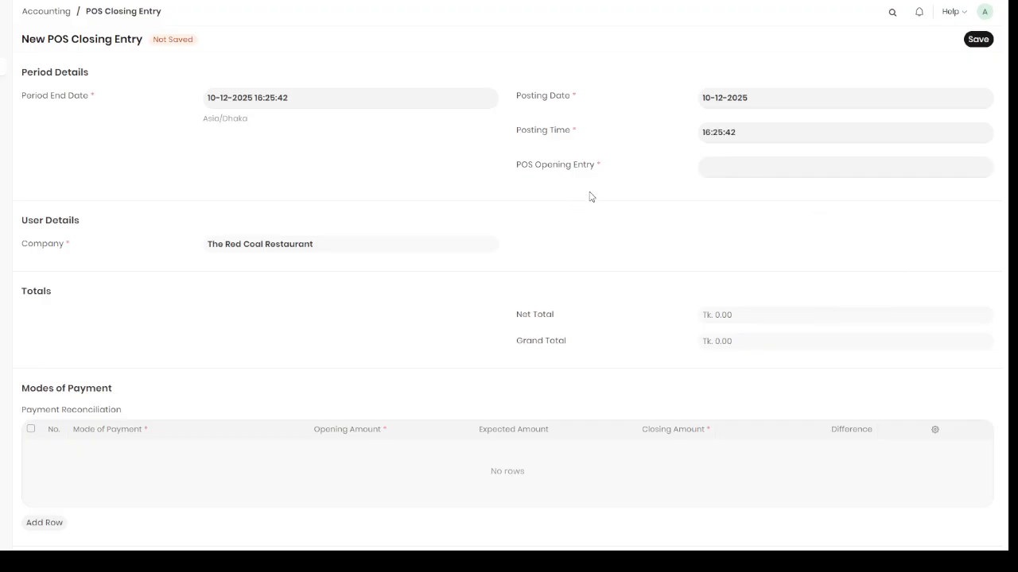
{"action": "left_click", "coordinate": [737, 167]}
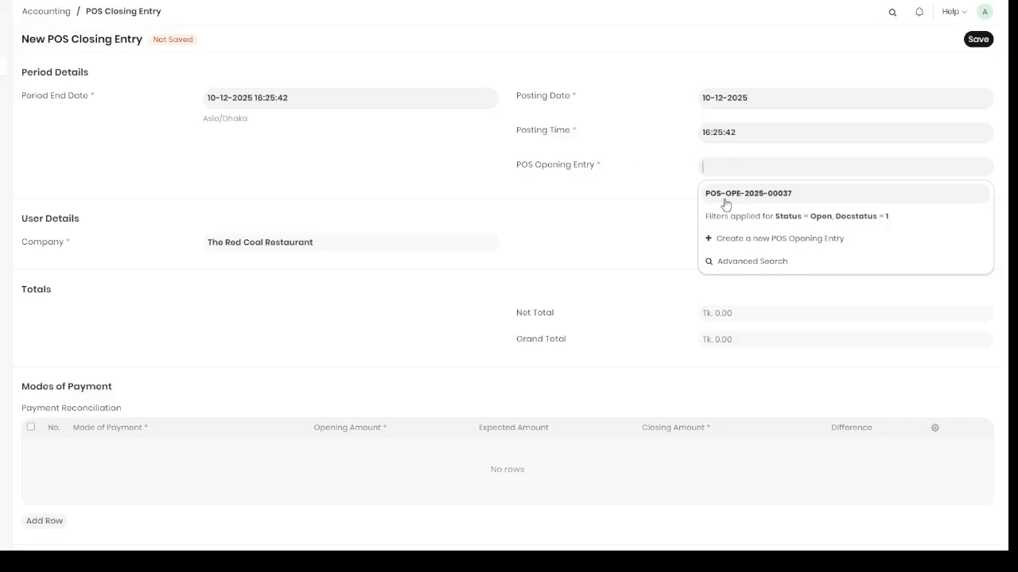
{"action": "left_click", "coordinate": [744, 193]}
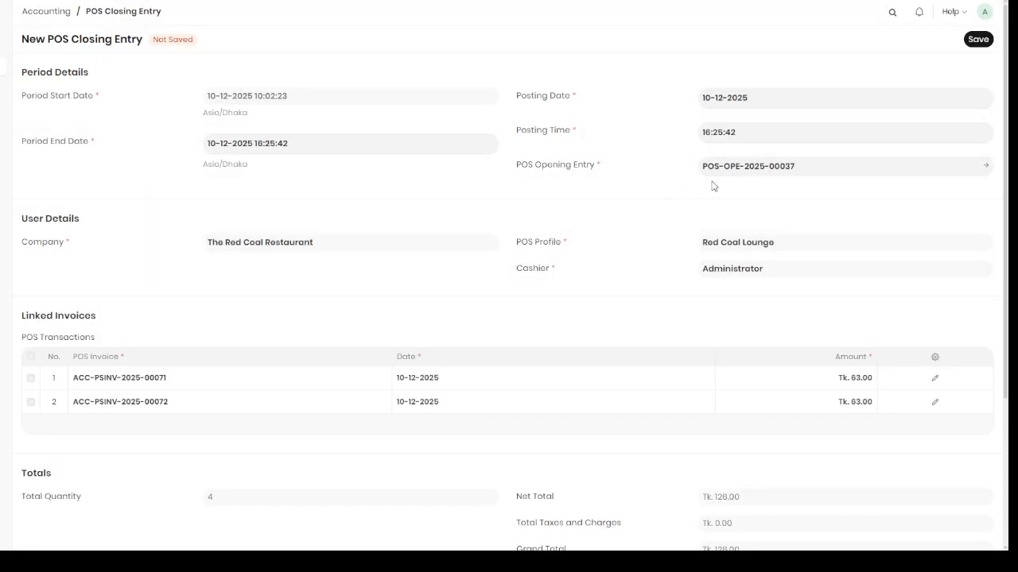
Review the closing entry's linked invoices and payment reconciliation, and save and permanently submit the entry
{"action": "scroll", "coordinate": [493, 364], "scroll_direction": "down", "scroll_amount": 3}
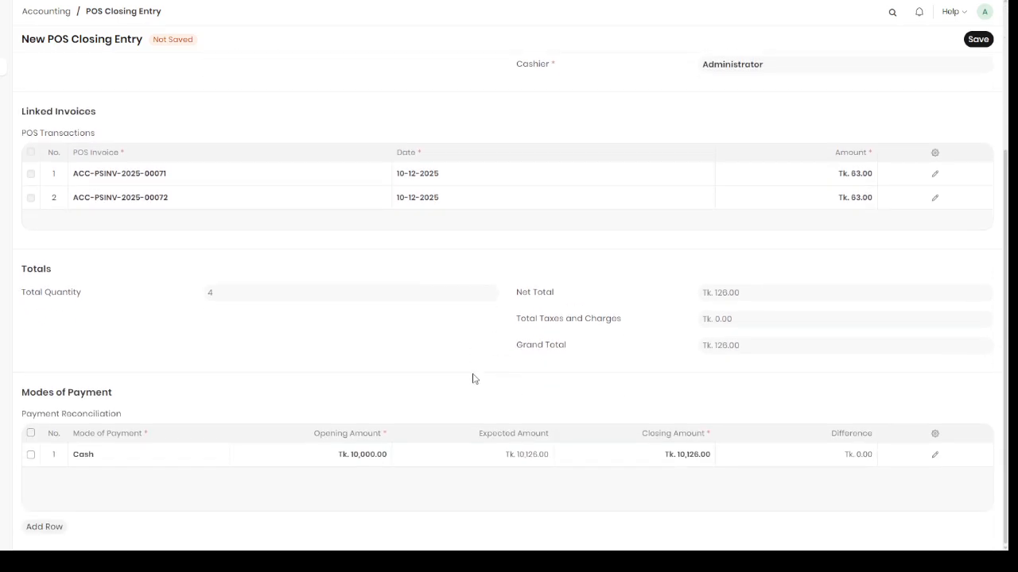
{"action": "scroll", "coordinate": [413, 363], "scroll_direction": "up", "scroll_amount": 3}
{"action": "scroll", "coordinate": [410, 343], "scroll_direction": "down", "scroll_amount": 3}
{"action": "scroll", "coordinate": [586, 256], "scroll_direction": "up", "scroll_amount": 3}
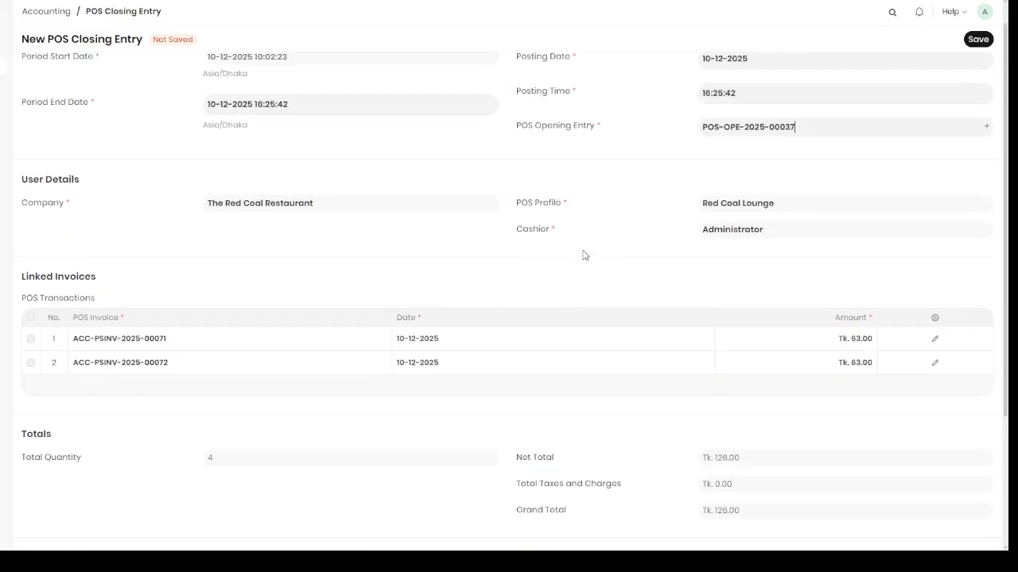
{"action": "left_click", "coordinate": [980, 41]}
{"action": "left_click", "coordinate": [968, 40]}
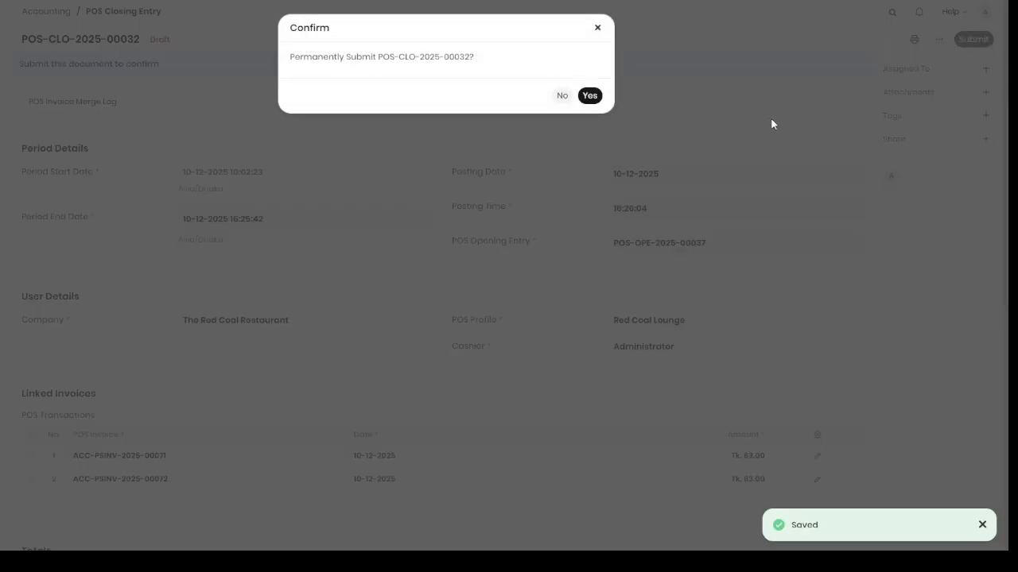
{"action": "left_click", "coordinate": [589, 95]}
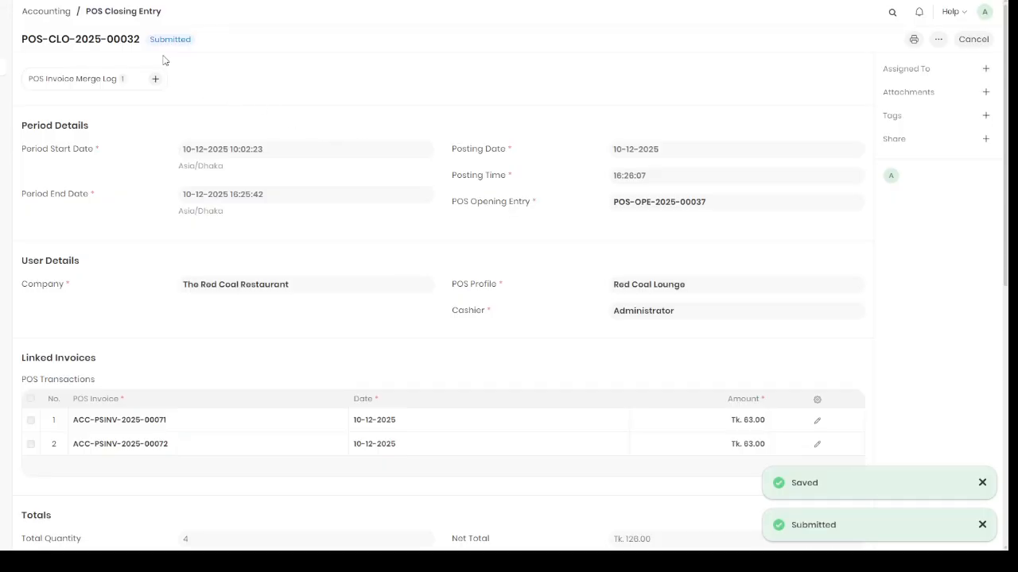
Check the POS Closing Entry list and return to the Billing Desk
{"action": "left_click", "coordinate": [131, 11]}
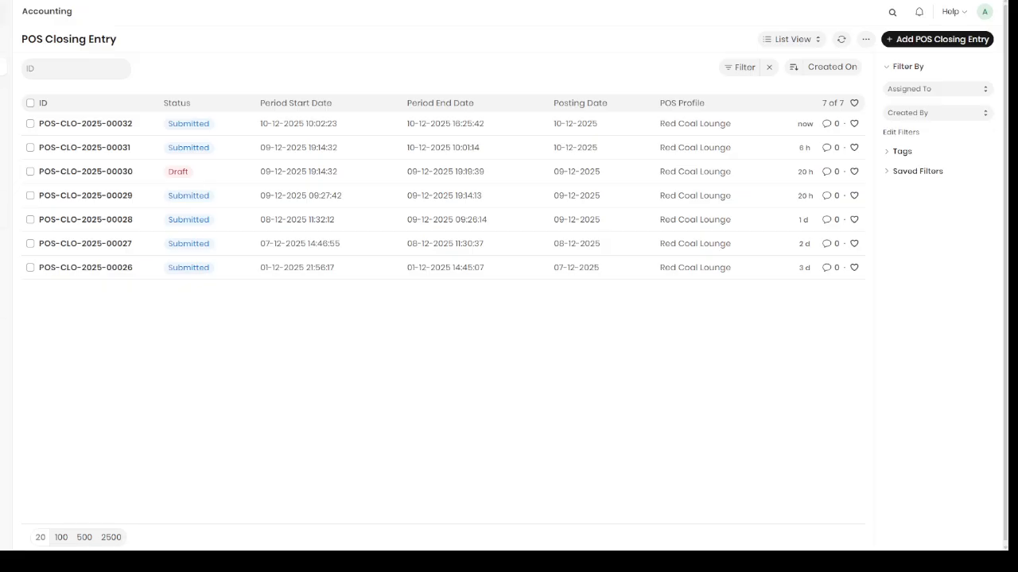
{"action": "left_click", "coordinate": [3, 15]}
{"action": "left_click", "coordinate": [3, 38]}
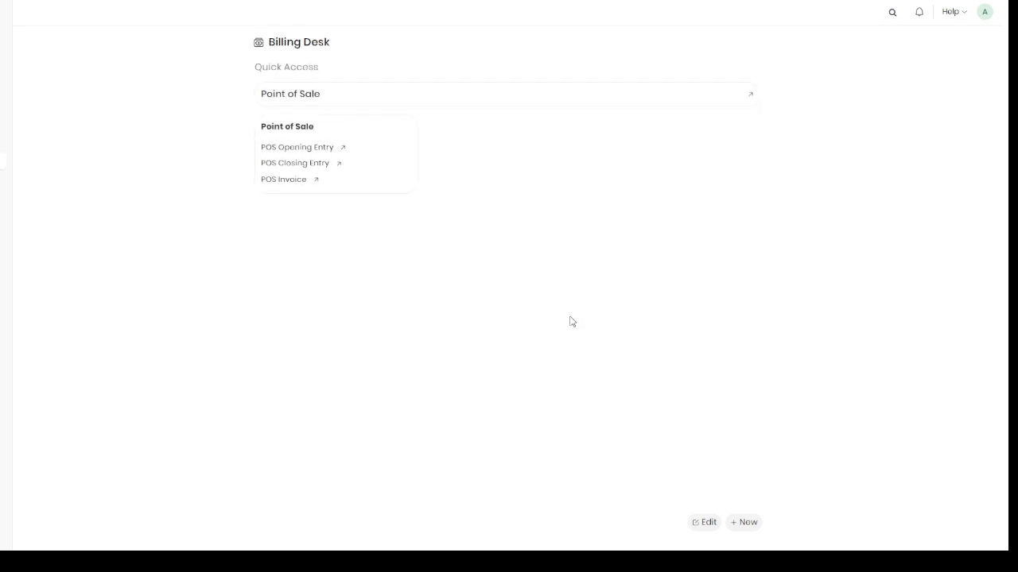
Start a new POS Opening Entry and set its POS Profile to Red Coal Lounge
{"action": "left_click", "coordinate": [315, 148]}
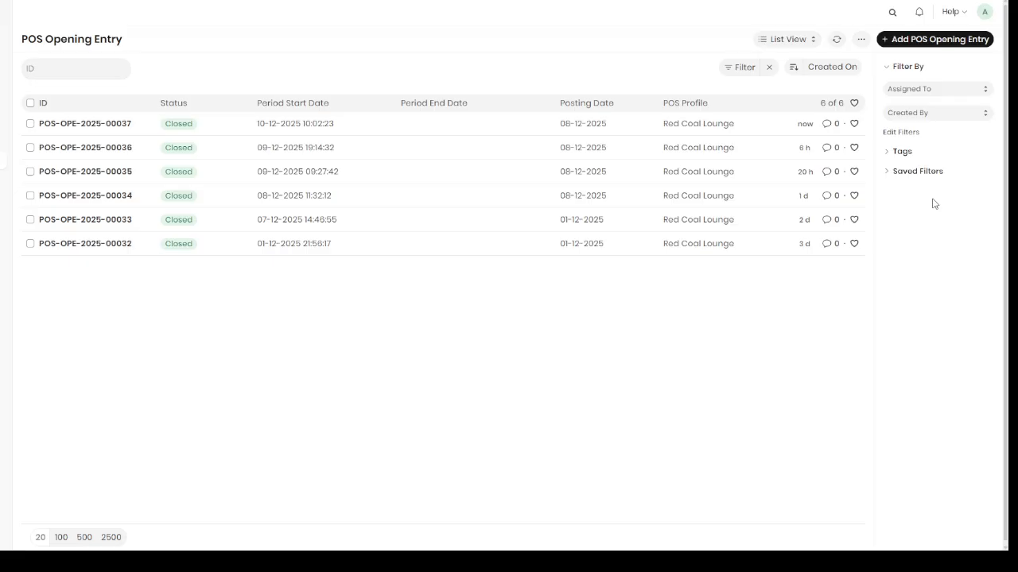
{"action": "left_click", "coordinate": [940, 43]}
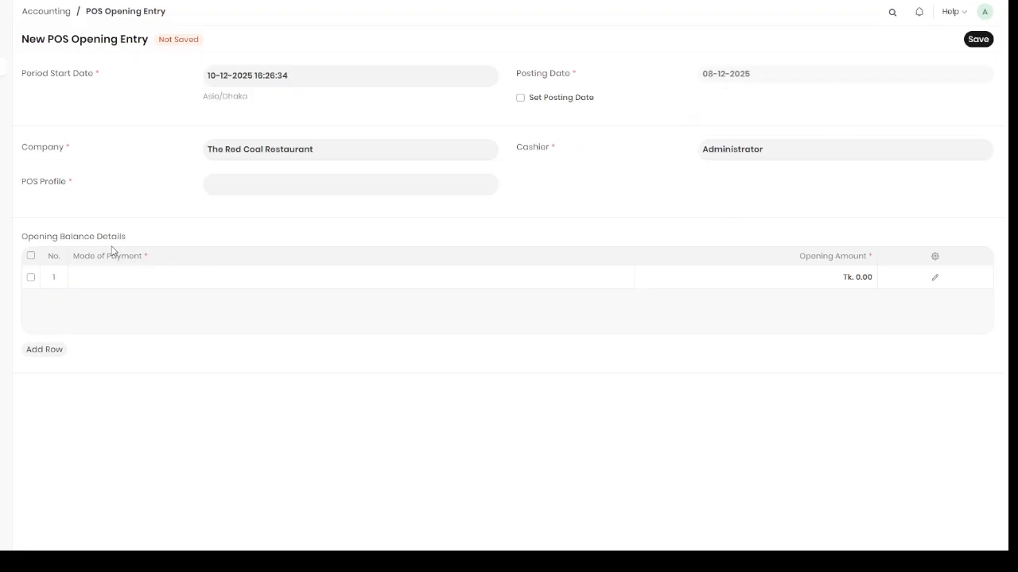
{"action": "left_click", "coordinate": [236, 183]}
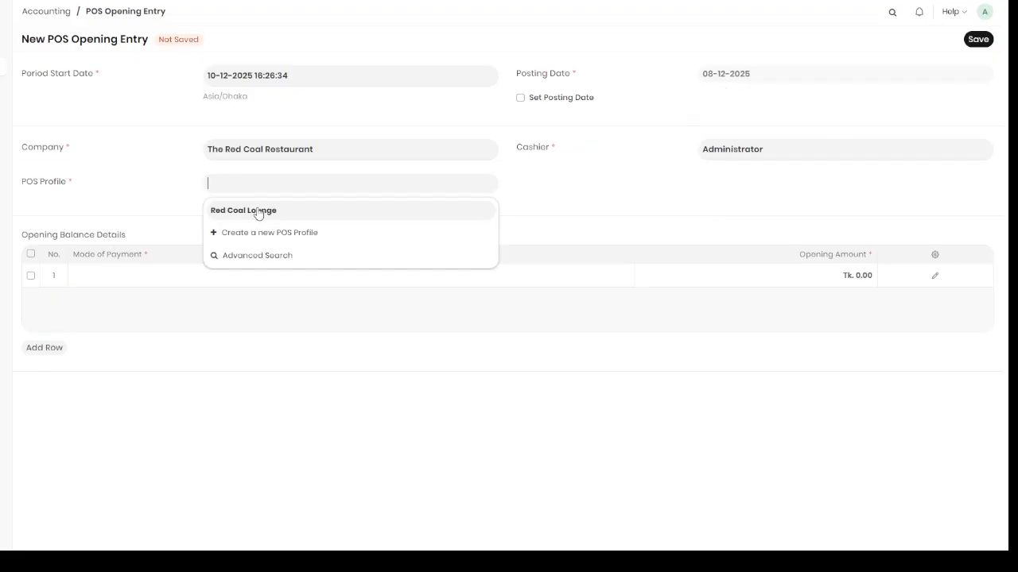
{"action": "left_click", "coordinate": [261, 211]}
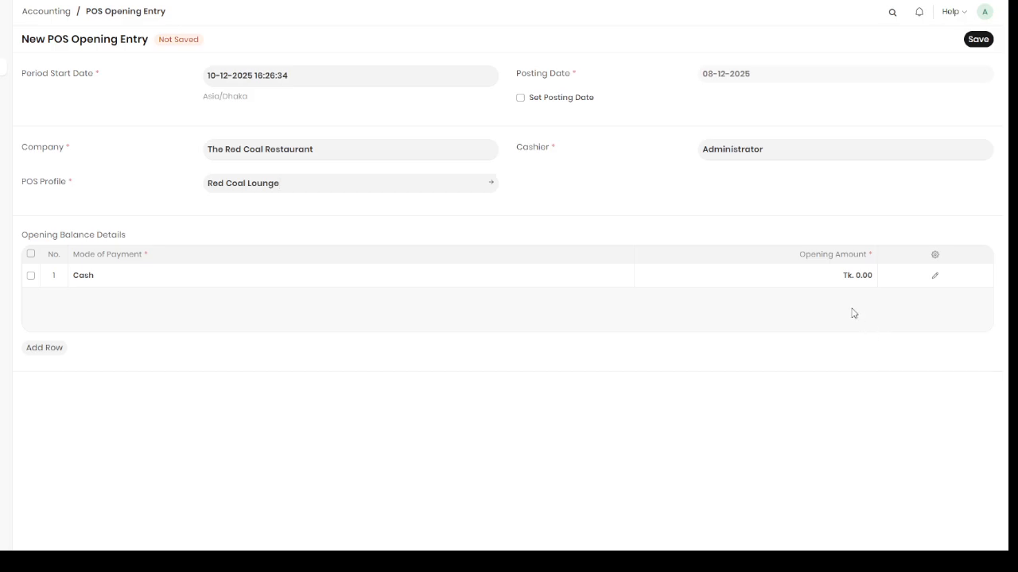
Set the Cash opening amount to 1000, and save and permanently submit the POS Opening Entry
{"action": "left_click", "coordinate": [861, 278]}
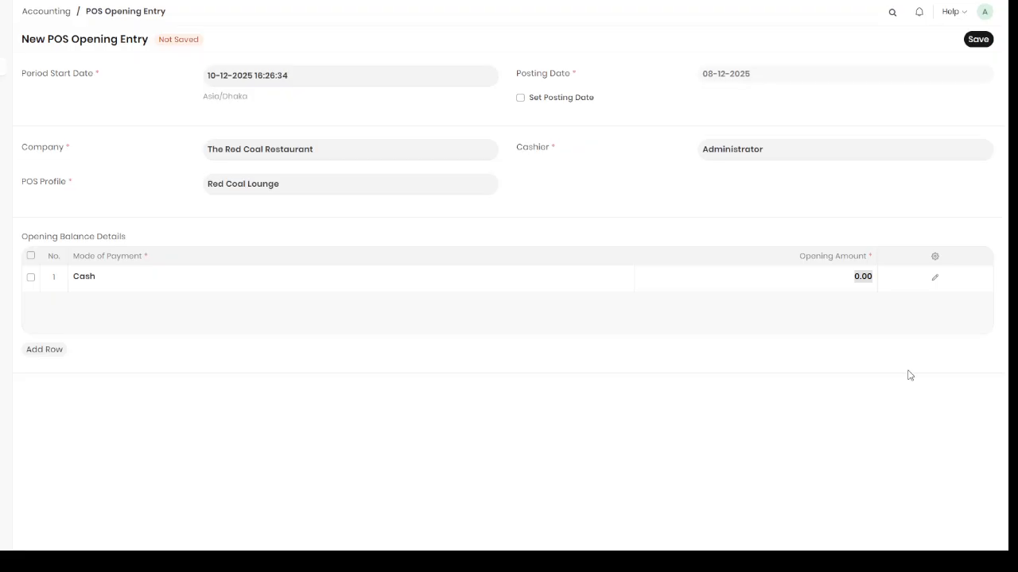
{"action": "type", "text": "1000"}
{"action": "left_click", "coordinate": [880, 322]}
{"action": "left_click", "coordinate": [974, 39]}
{"action": "left_click", "coordinate": [969, 37]}
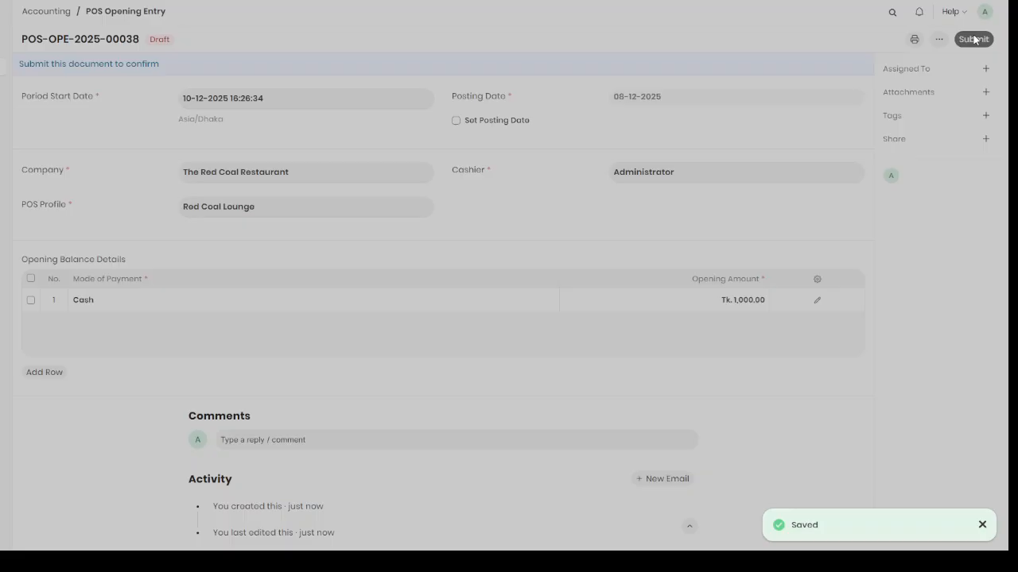
{"action": "left_click", "coordinate": [588, 96]}
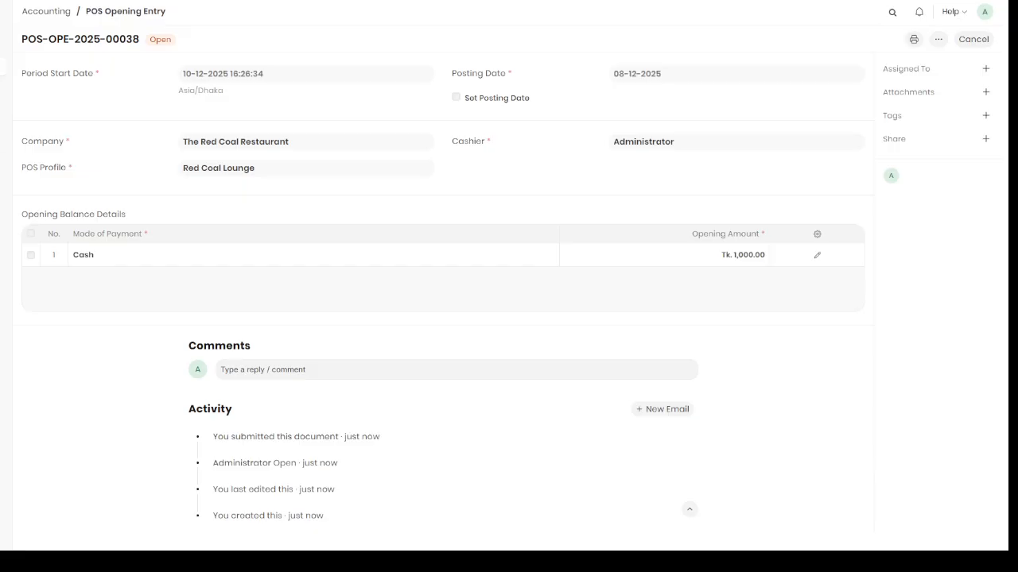
Return to the Billing Desk, open the POS Invoice list and clear its ID filter
{"action": "left_click", "coordinate": [3, 198]}
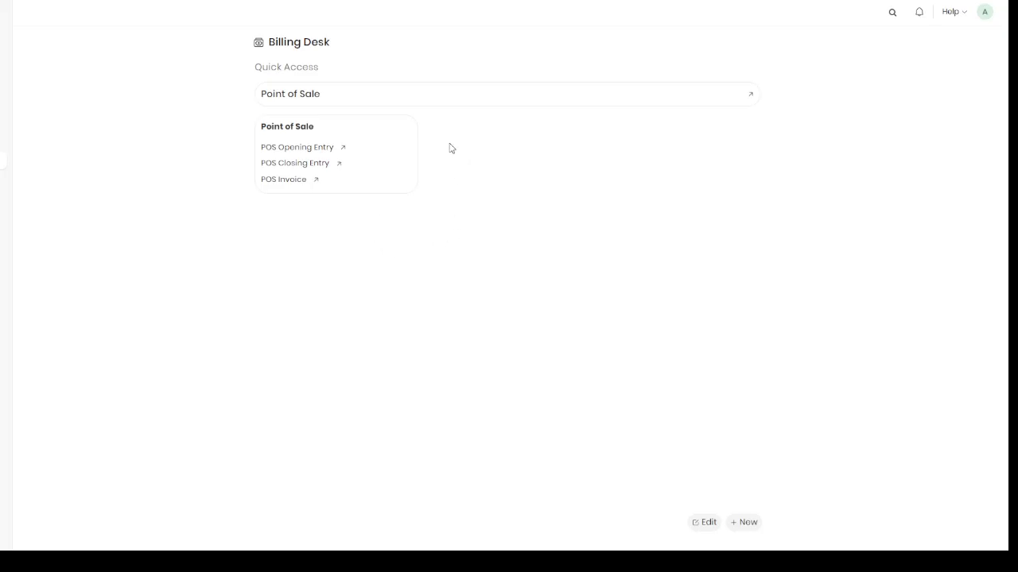
{"action": "left_click", "coordinate": [293, 182]}
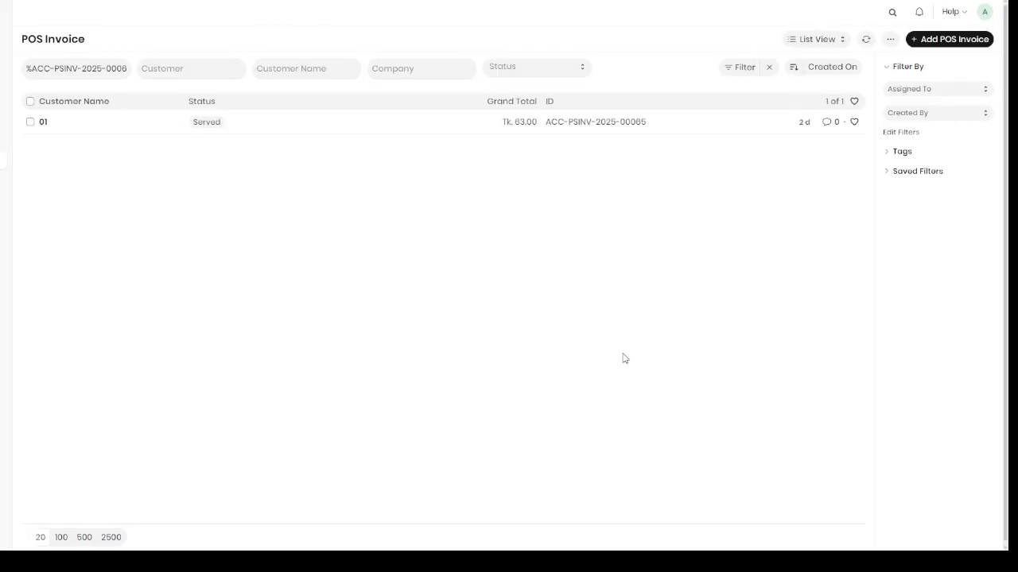
{"action": "left_click", "coordinate": [26, 68]}
{"action": "key", "text": "ctrl+a"}
{"action": "key", "text": "BackSpace"}
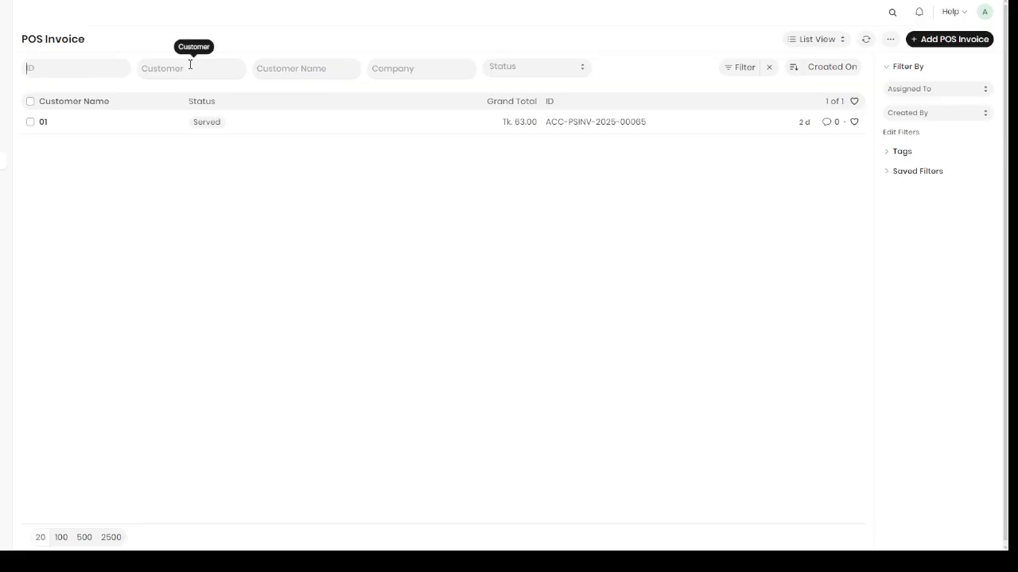